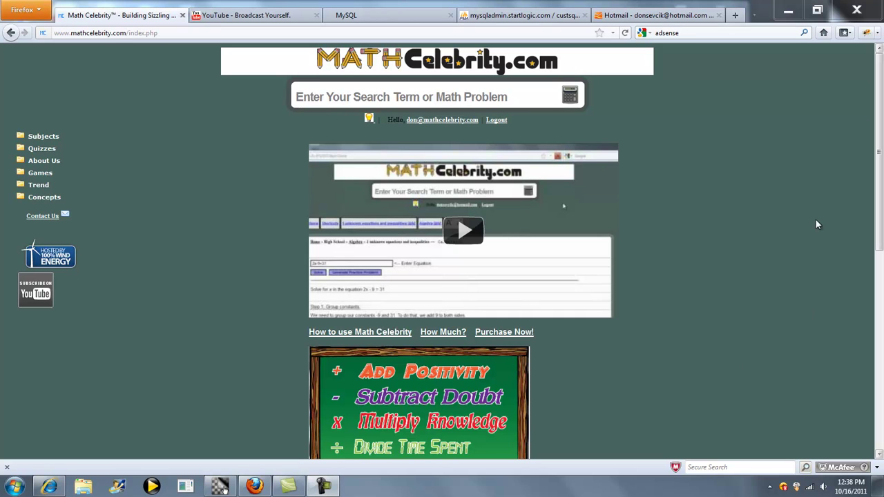
- Enter 5! in the site search box, replacing the longer expression 5!4!3!/6!7!
{"action": "left_click", "coordinate": [723, 173]}
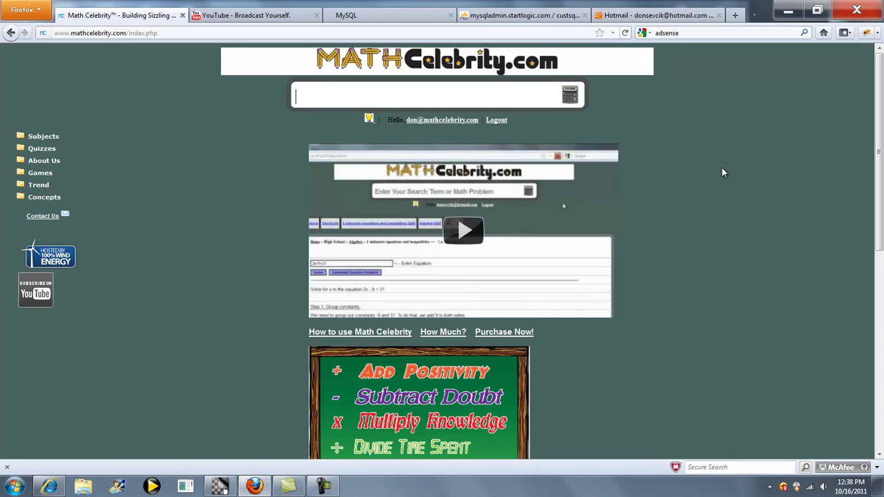
{"action": "type", "text": "5!"}
{"action": "type", "text": "4!3!/"}
{"action": "type", "text": "6!7!"}
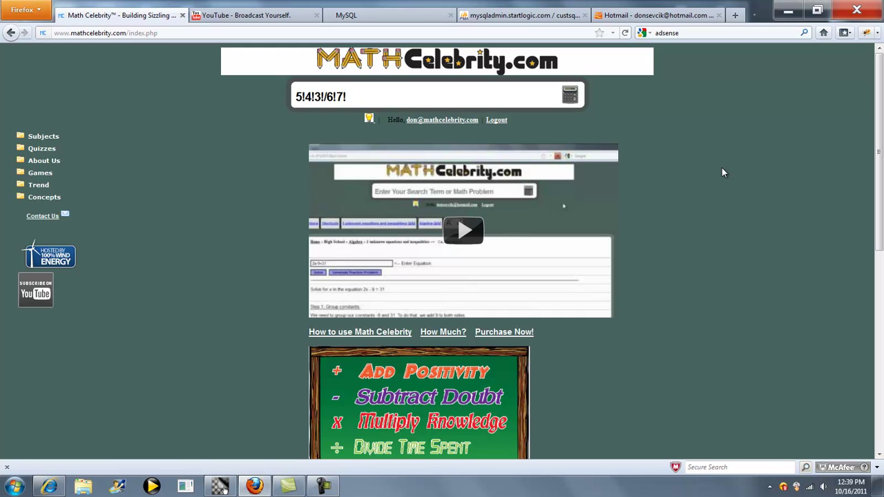
{"action": "key", "text": "shift+Left"}
{"action": "key", "text": "shift+Left"}
{"action": "key", "text": "shift+Left"}
{"action": "key", "text": "shift+Left"}
{"action": "key", "text": "shift+Left"}
{"action": "key", "text": "shift+Left"}
{"action": "key", "text": "shift+Left"}
{"action": "key", "text": "shift+Left"}
{"action": "key", "text": "shift+Left"}
{"action": "key", "text": "shift+Left"}
{"action": "key", "text": "shift+Left"}
{"action": "type", "text": "5!"}
- Calculate 5! = 120, review the formula and result lines, then select the 5! entry
{"action": "left_click", "coordinate": [570, 97]}
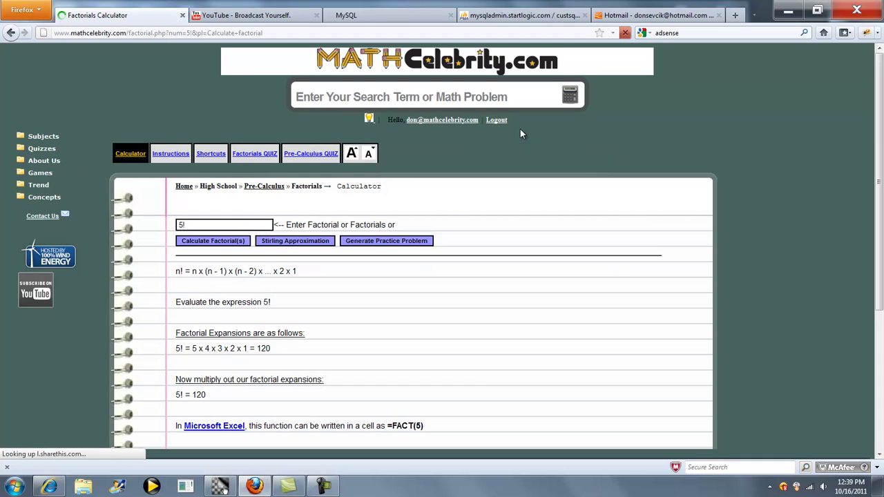
{"action": "scroll", "coordinate": [663, 194], "scroll_direction": "down", "scroll_amount": 1}
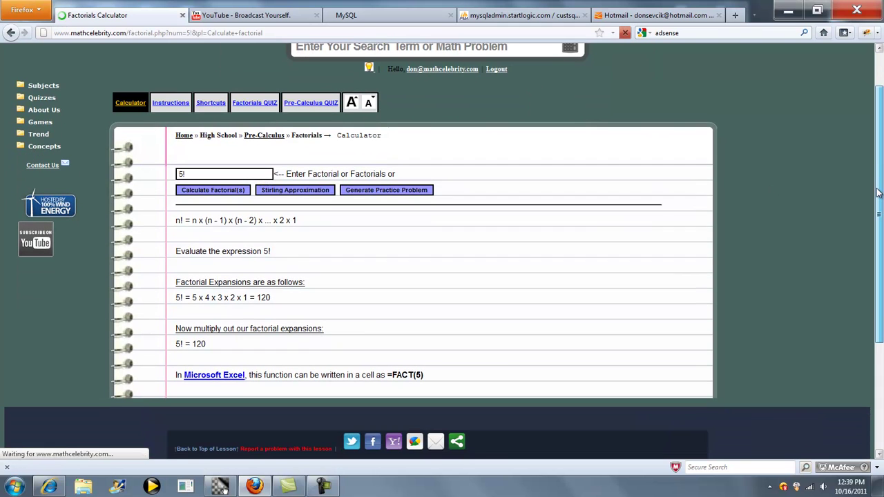
{"action": "left_click_drag", "start_coordinate": [177, 219], "coordinate": [282, 218]}
{"action": "left_click", "coordinate": [271, 254]}
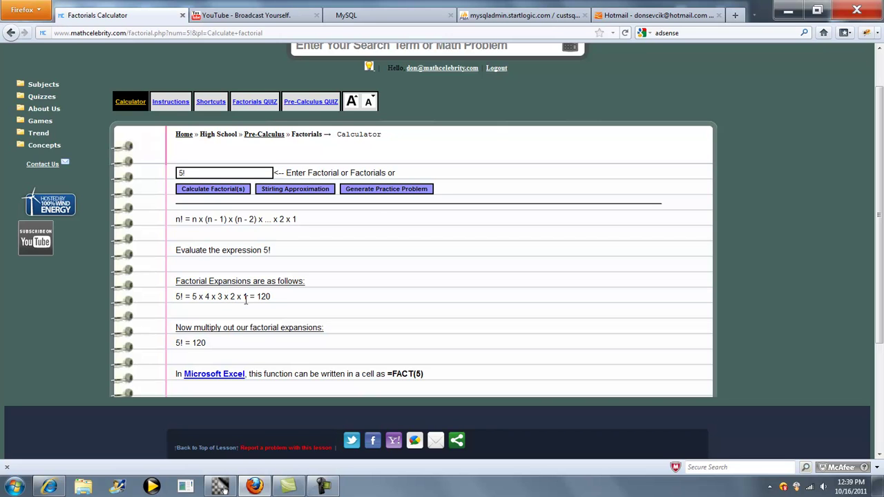
{"action": "left_click_drag", "start_coordinate": [210, 343], "coordinate": [176, 344]}
{"action": "left_click", "coordinate": [334, 304]}
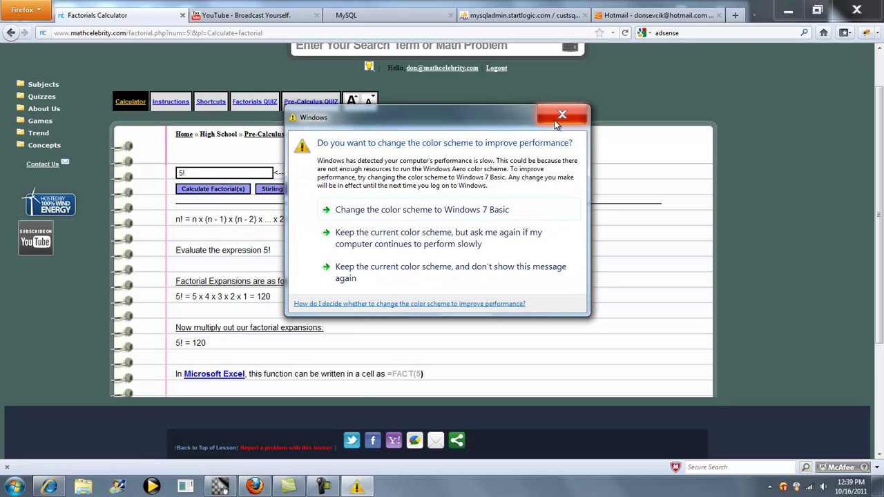
{"action": "left_click", "coordinate": [560, 116]}
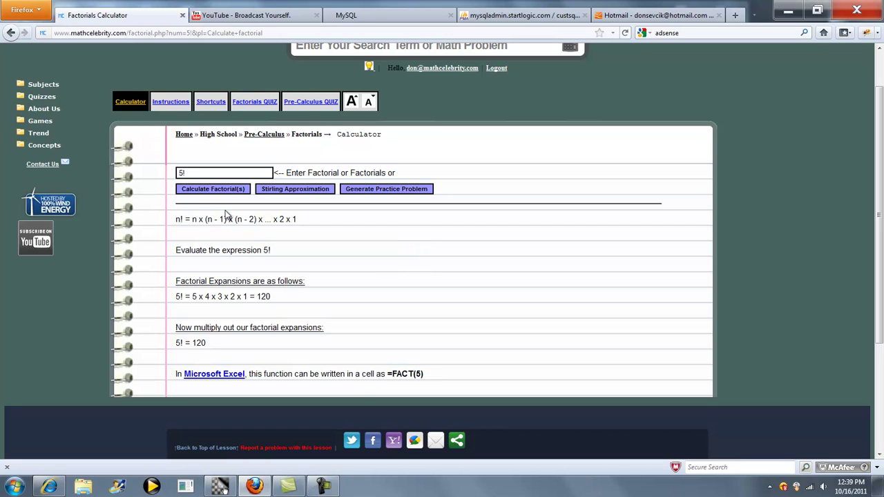
{"action": "left_click_drag", "start_coordinate": [205, 172], "coordinate": [177, 172]}
- Calculate 6! and review its expansion to 720
{"action": "type", "text": "6"}
{"action": "scroll", "coordinate": [347, 254], "scroll_direction": "up", "scroll_amount": 2}
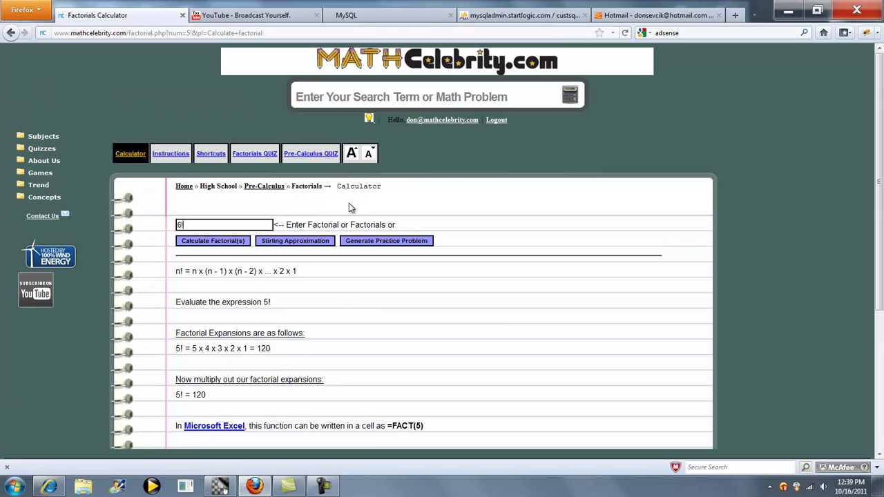
{"action": "left_click", "coordinate": [227, 241]}
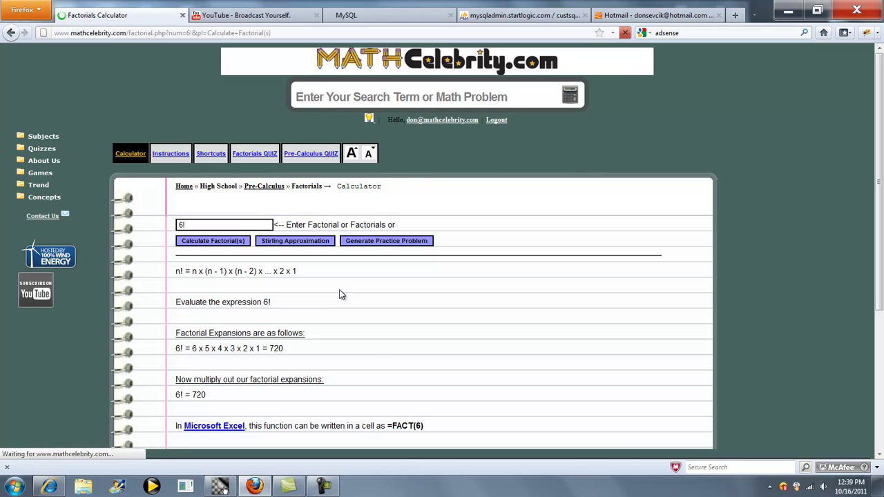
{"action": "left_click_drag", "start_coordinate": [283, 350], "coordinate": [174, 355]}
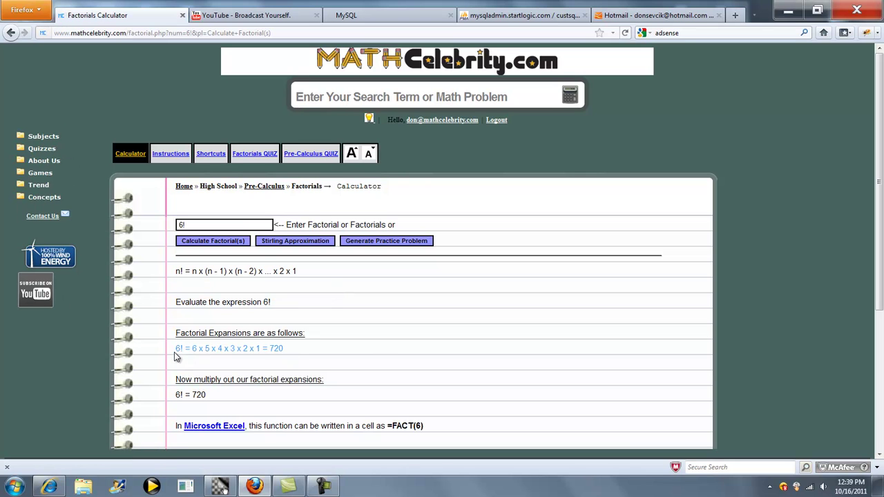
{"action": "left_click", "coordinate": [346, 338]}
- Get Stirling's approximation for 25!, about 1.54595948347E+25
{"action": "left_click", "coordinate": [181, 224]}
{"action": "type", "text": "25!"}
{"action": "left_click", "coordinate": [286, 241]}
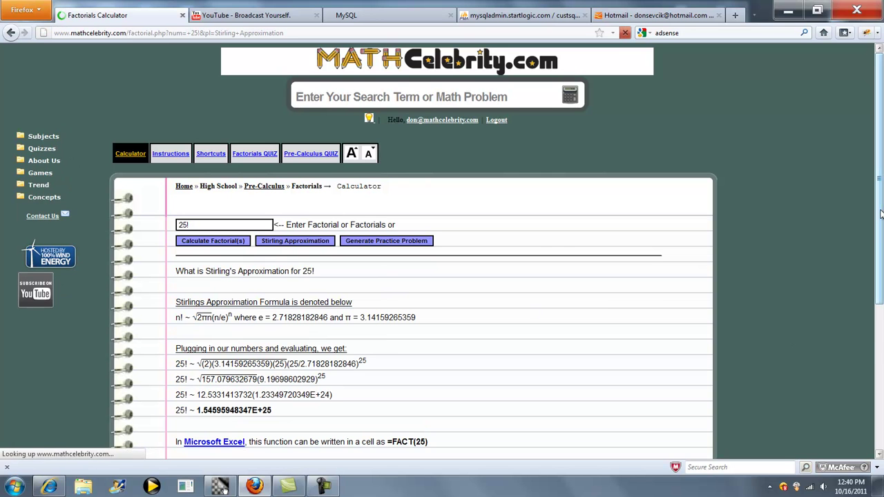
{"action": "scroll", "coordinate": [442, 331], "scroll_direction": "down", "scroll_amount": 2}
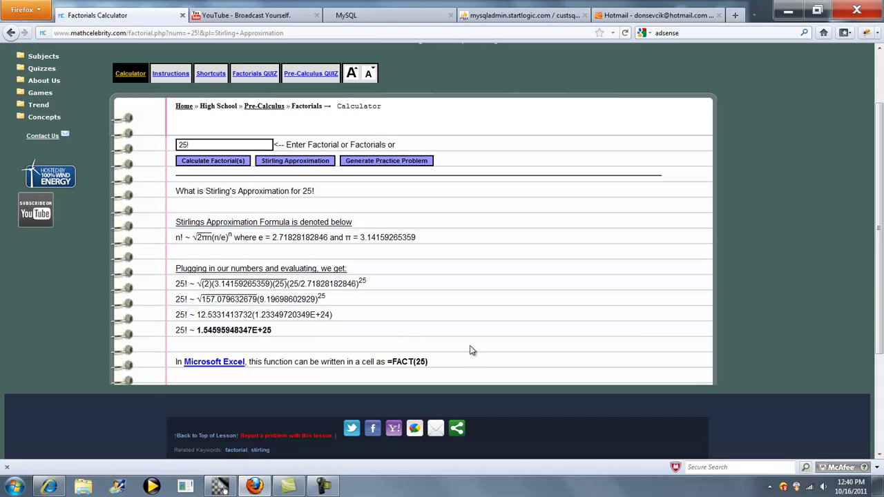
{"action": "scroll", "coordinate": [880, 328], "scroll_direction": "up", "scroll_amount": 2}
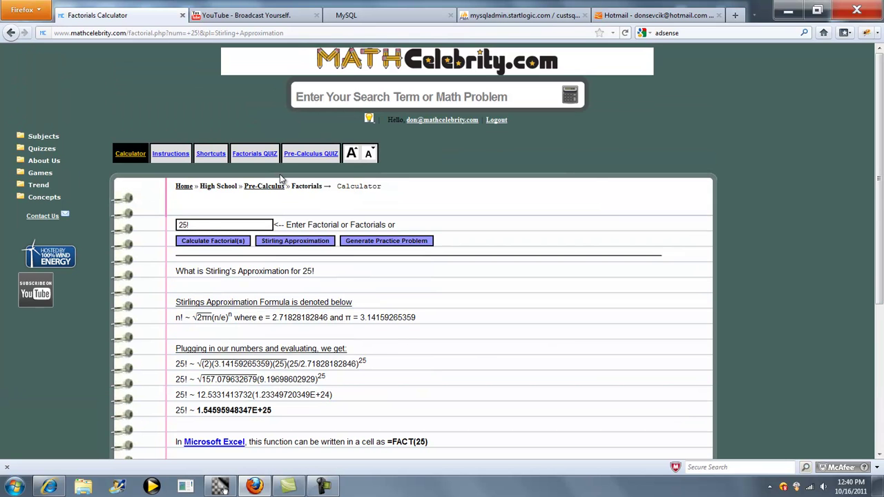
{"action": "left_click", "coordinate": [216, 158]}
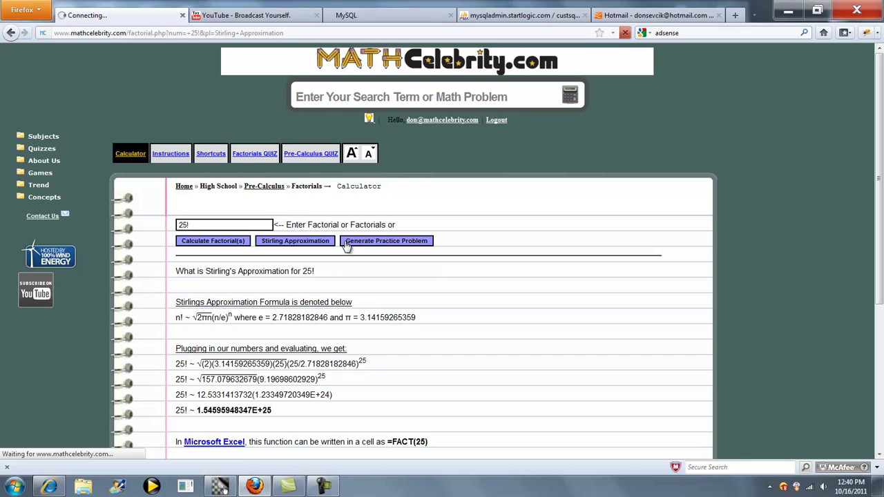
- Load the Shortcut Commands page listing examples 6!, 9 factorial and 5!6!4!
{"action": "left_click", "coordinate": [214, 158]}
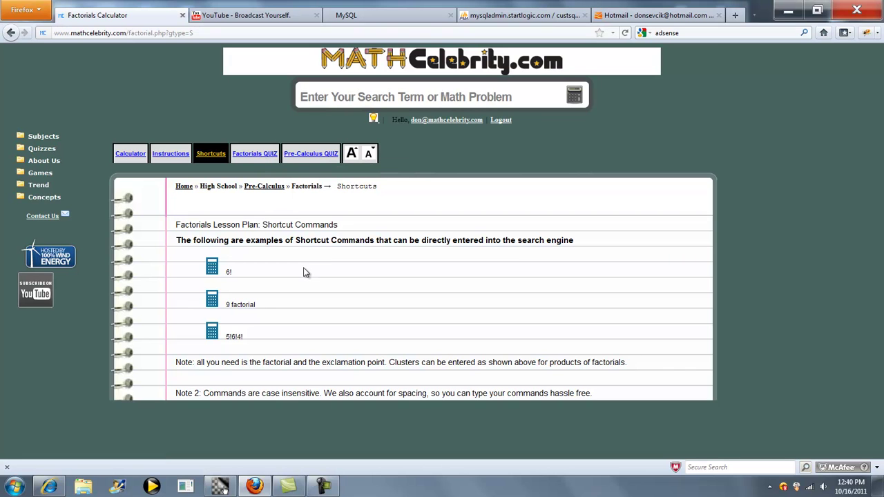
- Return to the Calculator and generate three practice problems, ending on 5!/4!
{"action": "left_click", "coordinate": [129, 156]}
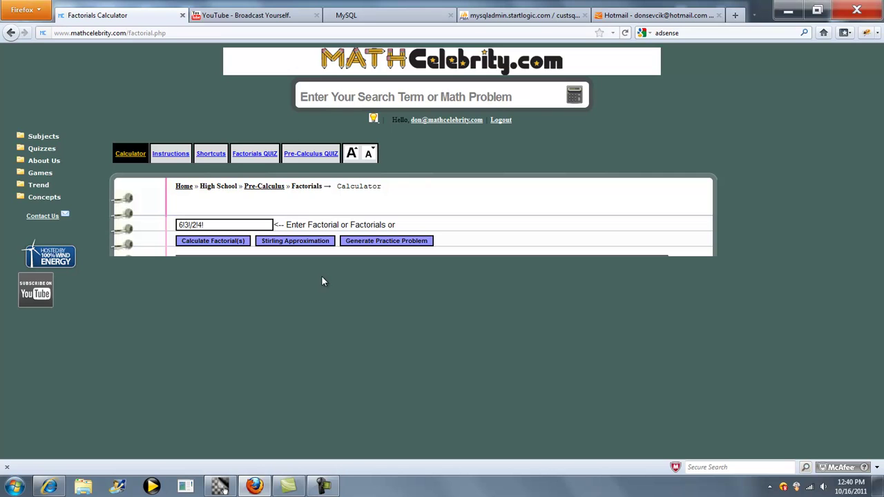
{"action": "left_click", "coordinate": [379, 240]}
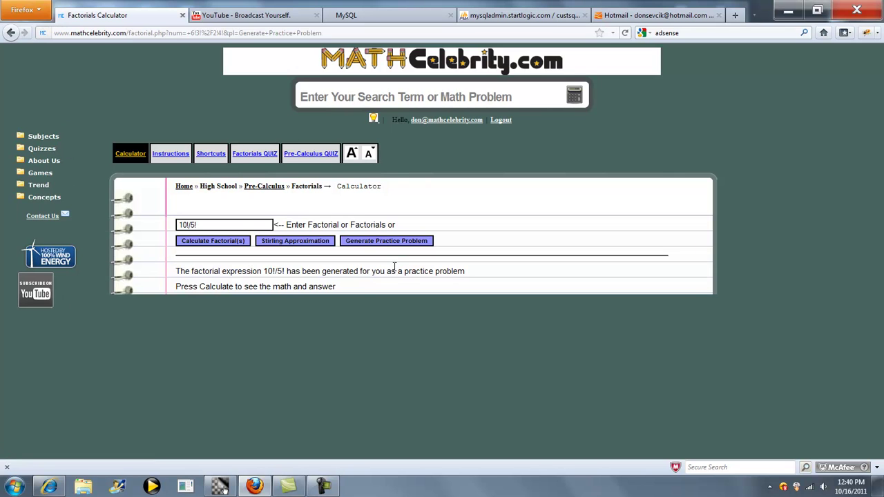
{"action": "left_click", "coordinate": [377, 243]}
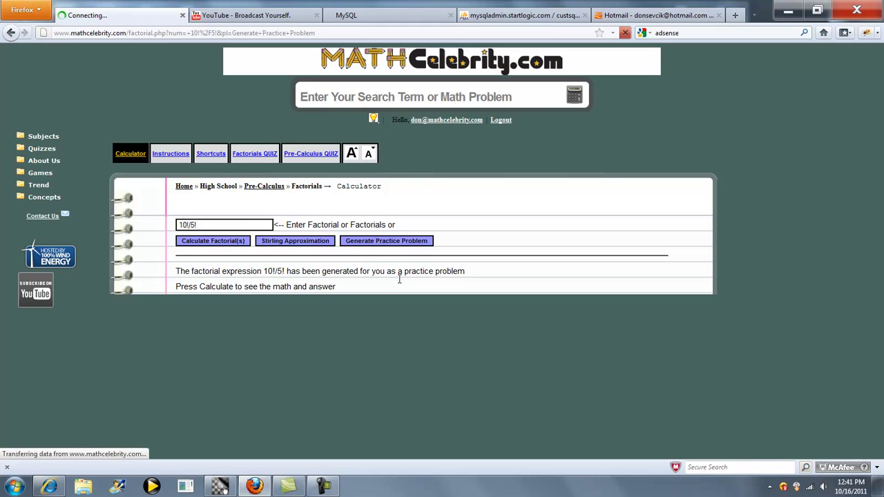
{"action": "left_click", "coordinate": [371, 243]}
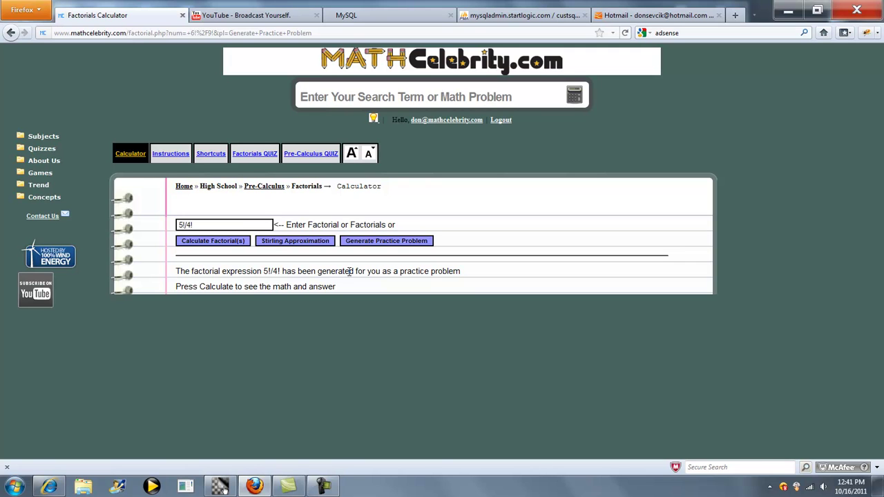
{"action": "left_click", "coordinate": [380, 98]}
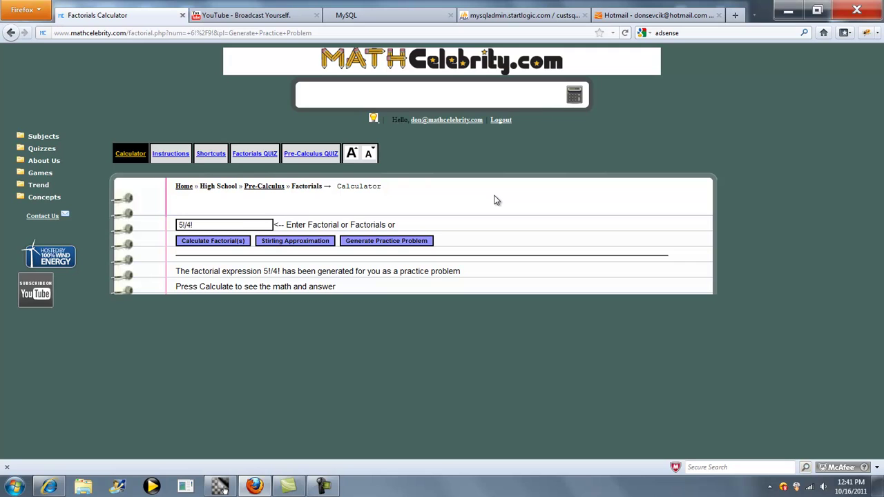
- Evaluate 9!3!2! to 4354560 and highlight its Excel formula =FACT(9)*FACT(3)*FACT(2)
{"action": "type", "text": "9!3!2!"}
{"action": "key", "text": "Return"}
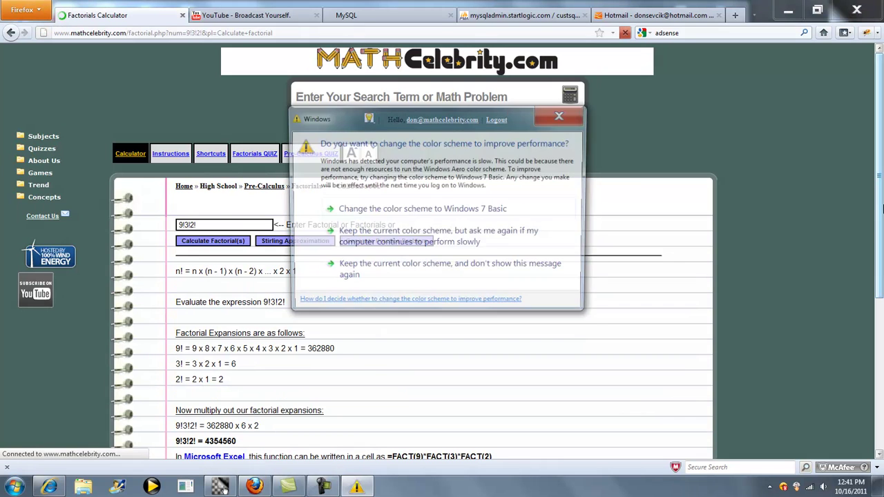
{"action": "left_click_drag", "start_coordinate": [878, 207], "coordinate": [878, 250]}
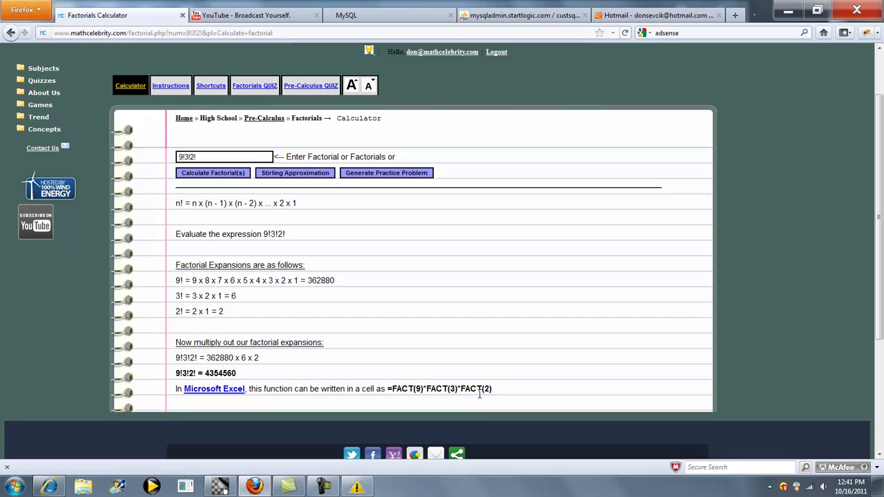
{"action": "left_click_drag", "start_coordinate": [462, 389], "coordinate": [390, 388]}
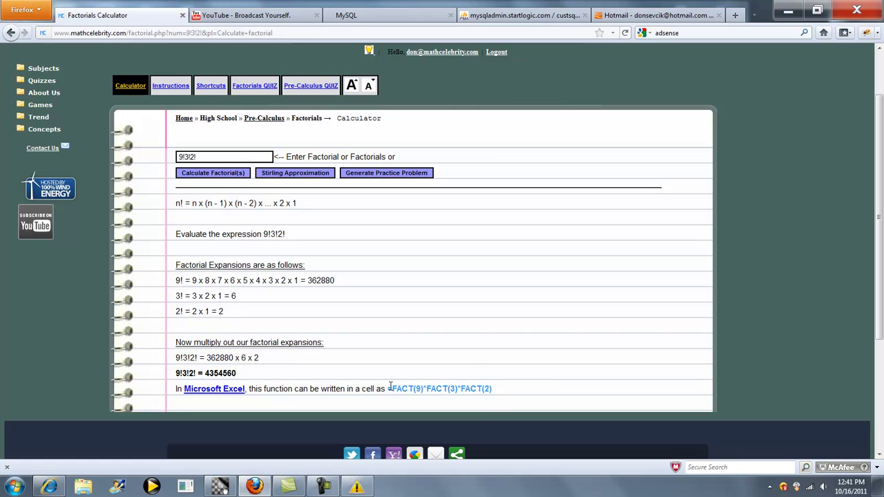
{"action": "left_click", "coordinate": [473, 349]}
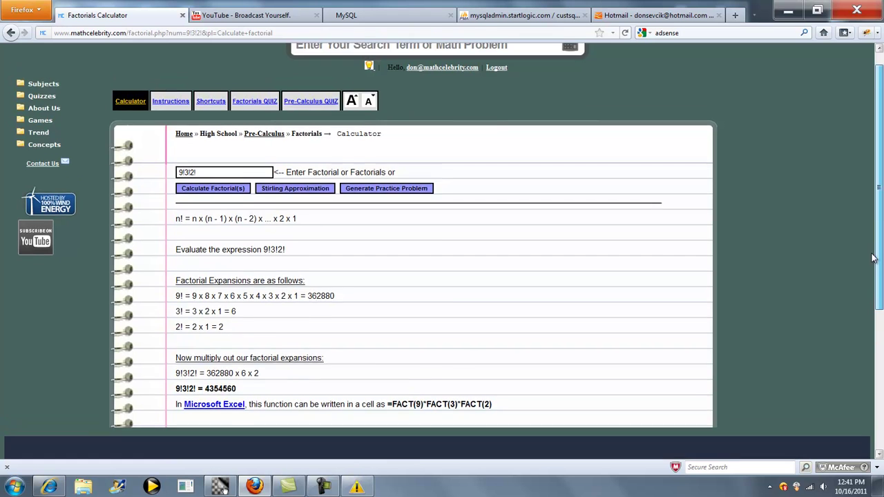
{"action": "scroll", "coordinate": [871, 199], "scroll_direction": "up", "scroll_amount": 2}
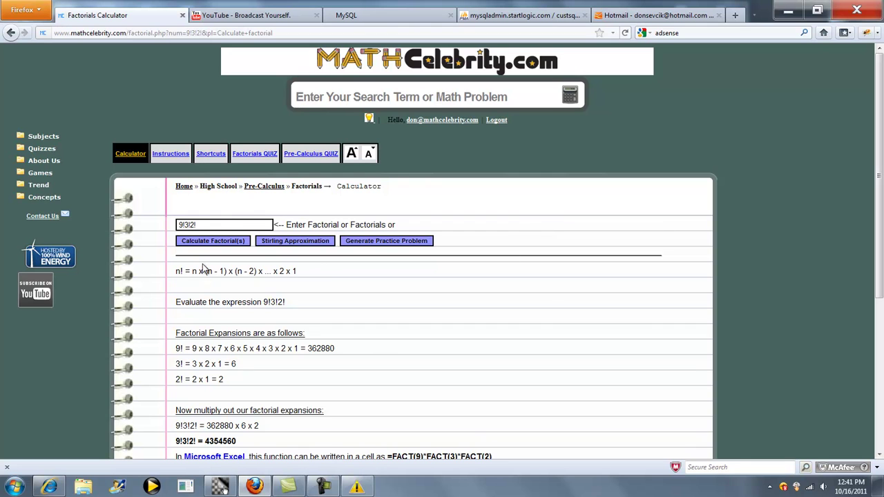